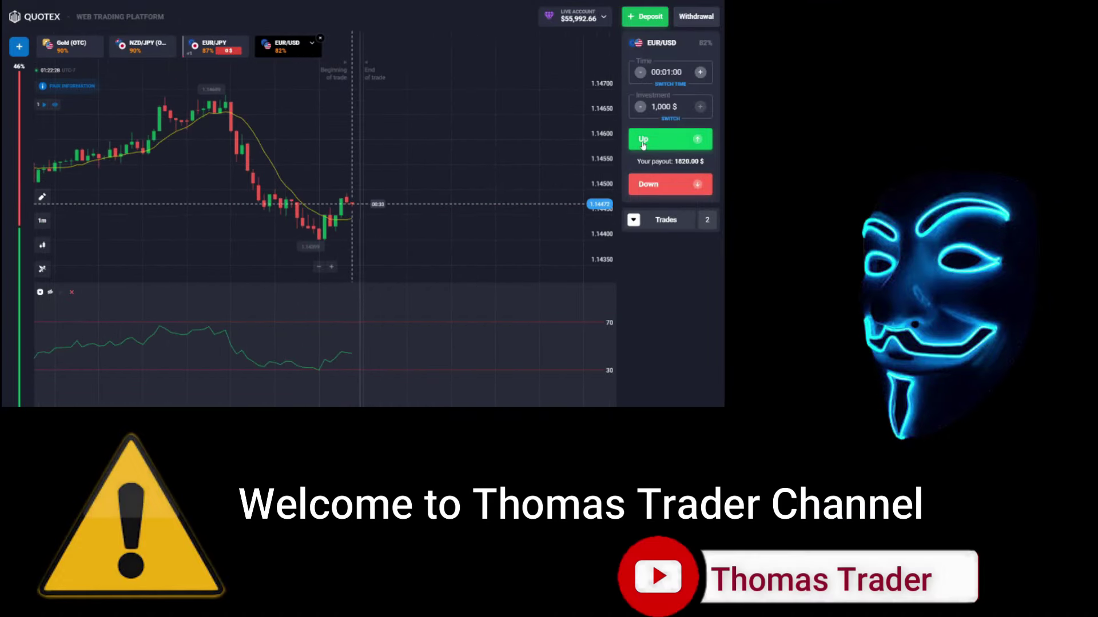
Step: Expand the open trades list and check the running trades on the EUR/USD and EUR/JPY charts
{"action": "left_click", "coordinate": [633, 220]}
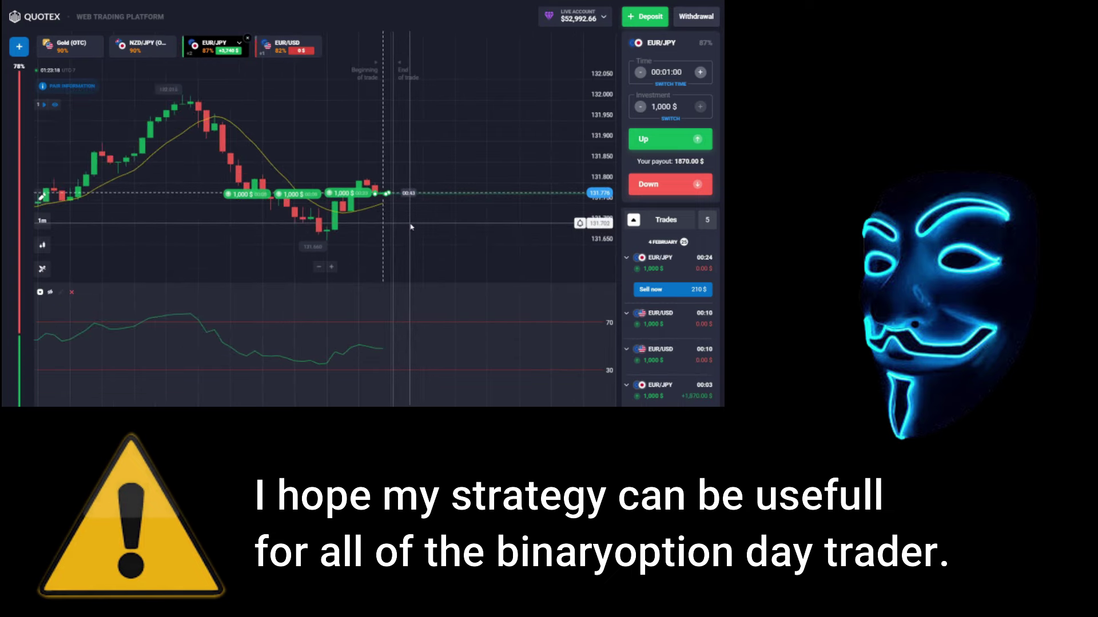
{"action": "left_click", "coordinate": [287, 46]}
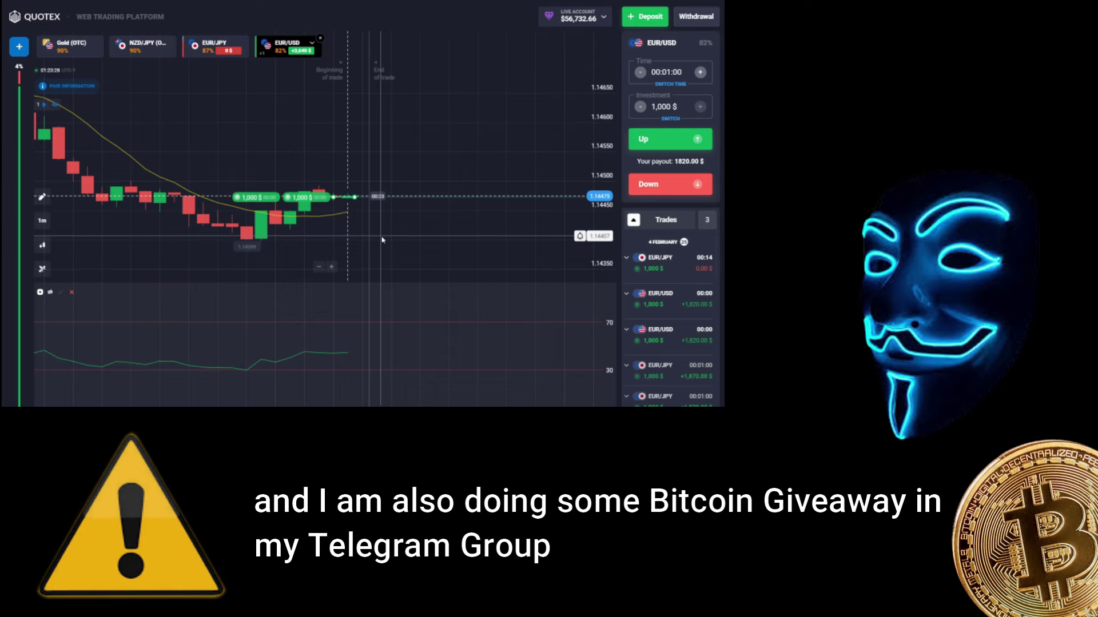
{"action": "left_click", "coordinate": [215, 46]}
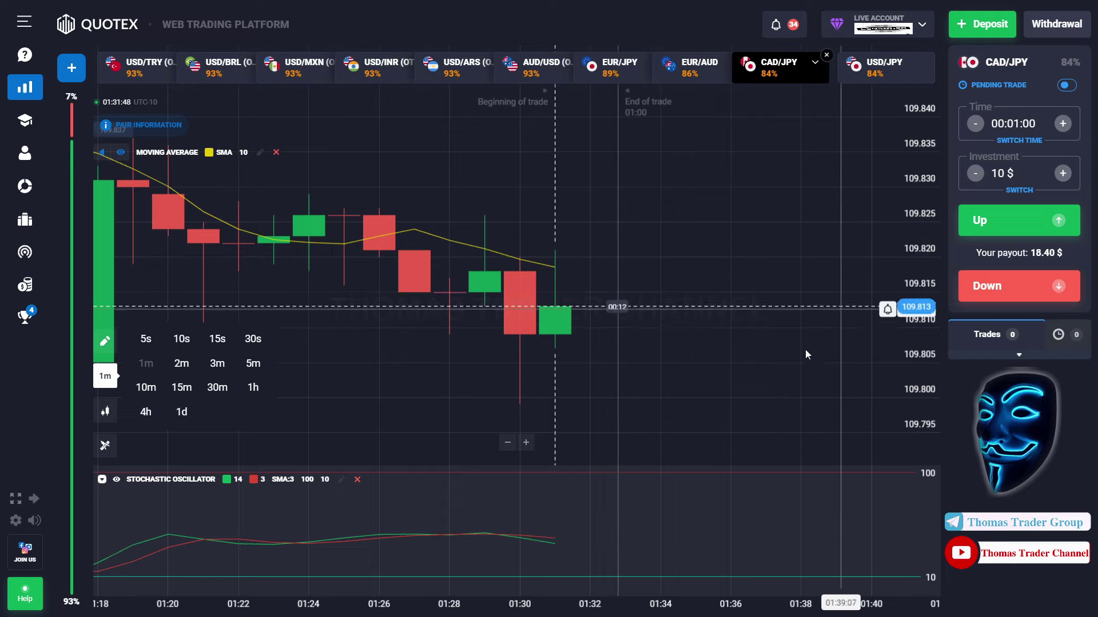
Step: Place a one-minute 10 $ Down trade on CAD/JPY and follow it on the chart
{"action": "left_click", "coordinate": [787, 401]}
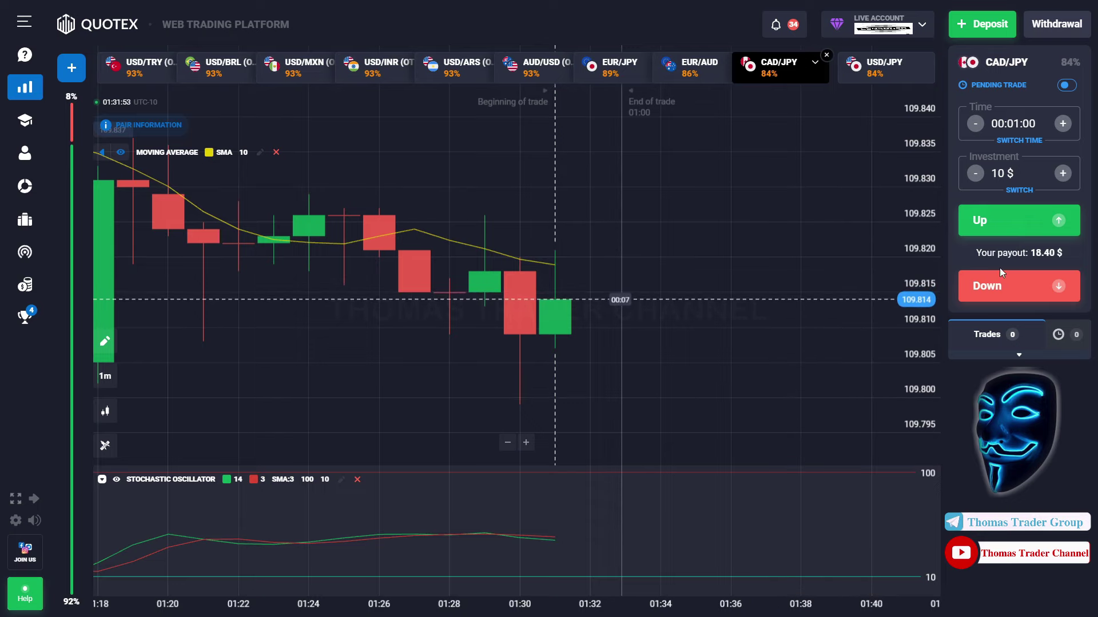
{"action": "left_click", "coordinate": [1020, 287]}
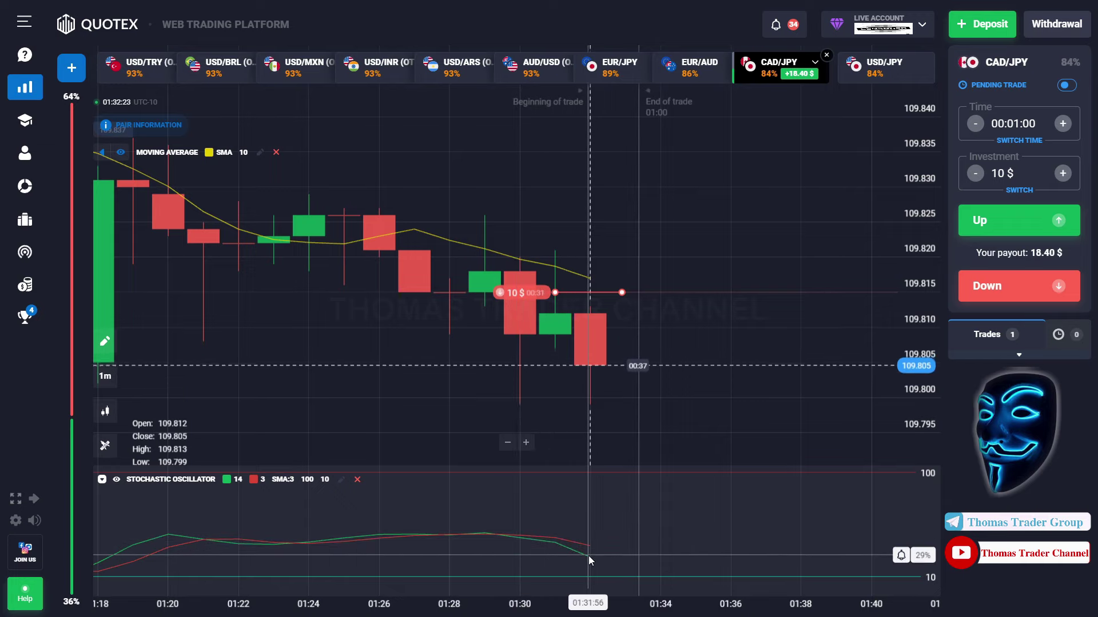
{"action": "left_click_drag", "start_coordinate": [809, 349], "coordinate": [790, 349]}
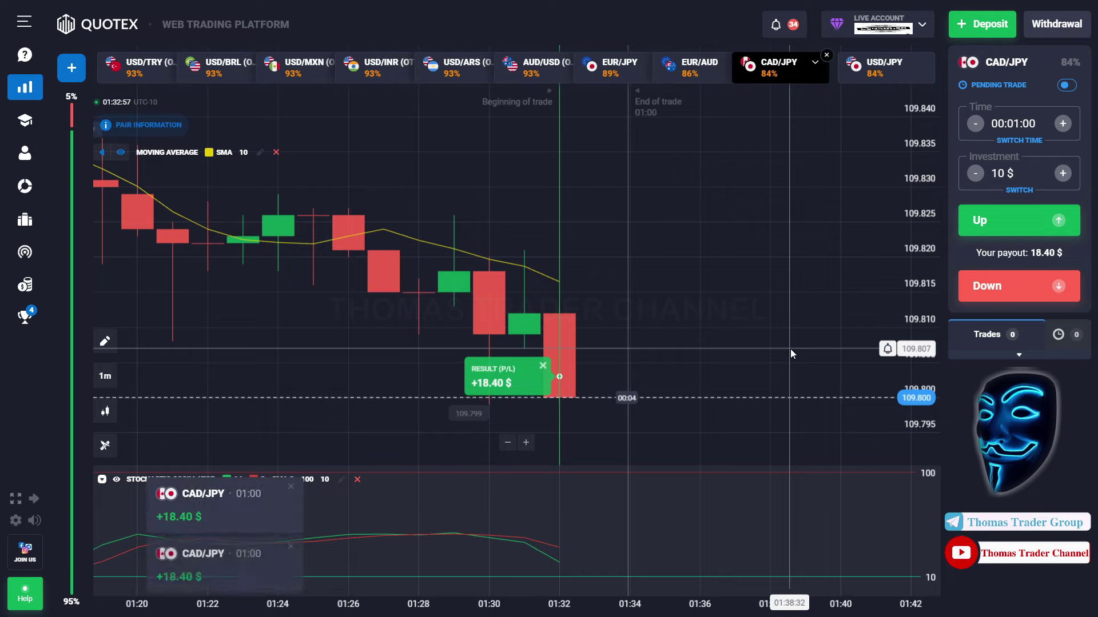
Step: Set the investment to 18 $ and place a one-minute Down trade on USD/JPY
{"action": "left_click", "coordinate": [1004, 173]}
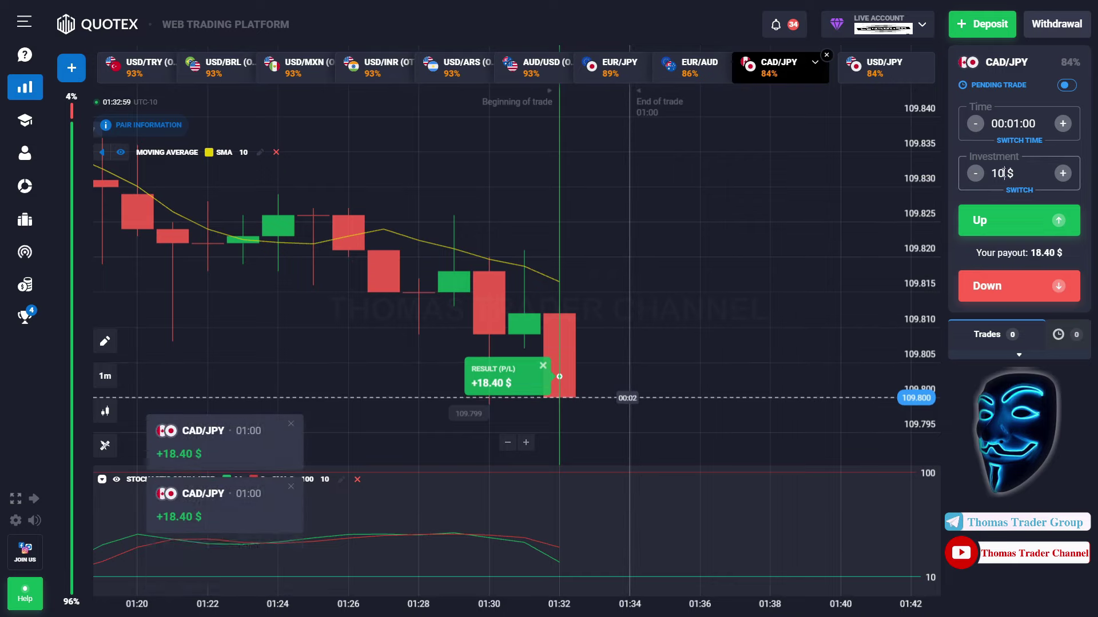
{"action": "key", "text": "BackSpace"}
{"action": "type", "text": "8"}
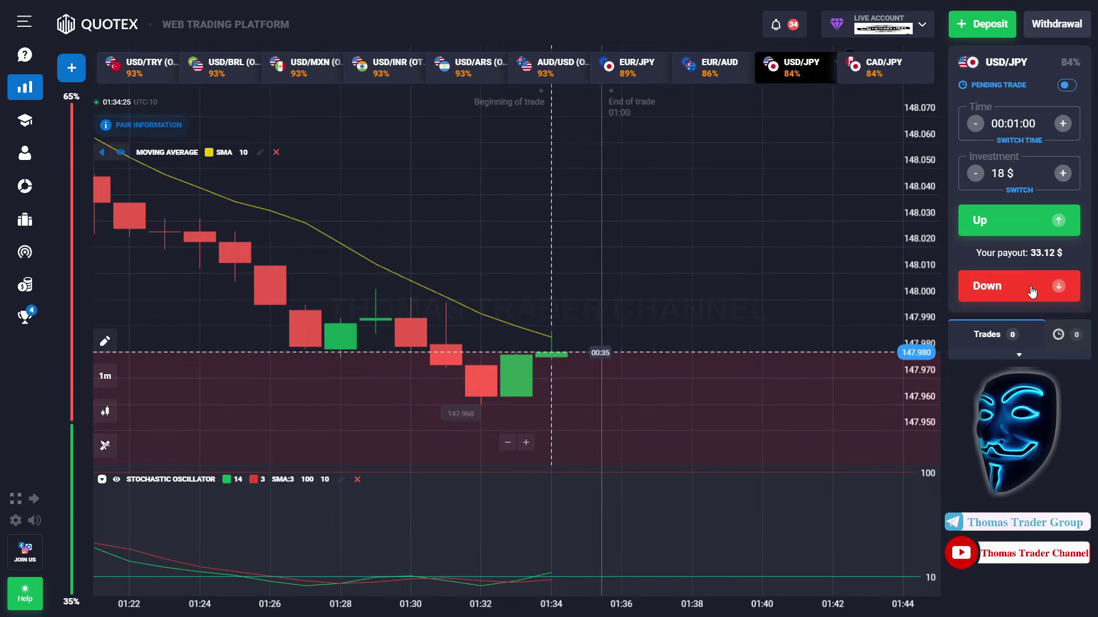
{"action": "left_click", "coordinate": [1032, 292]}
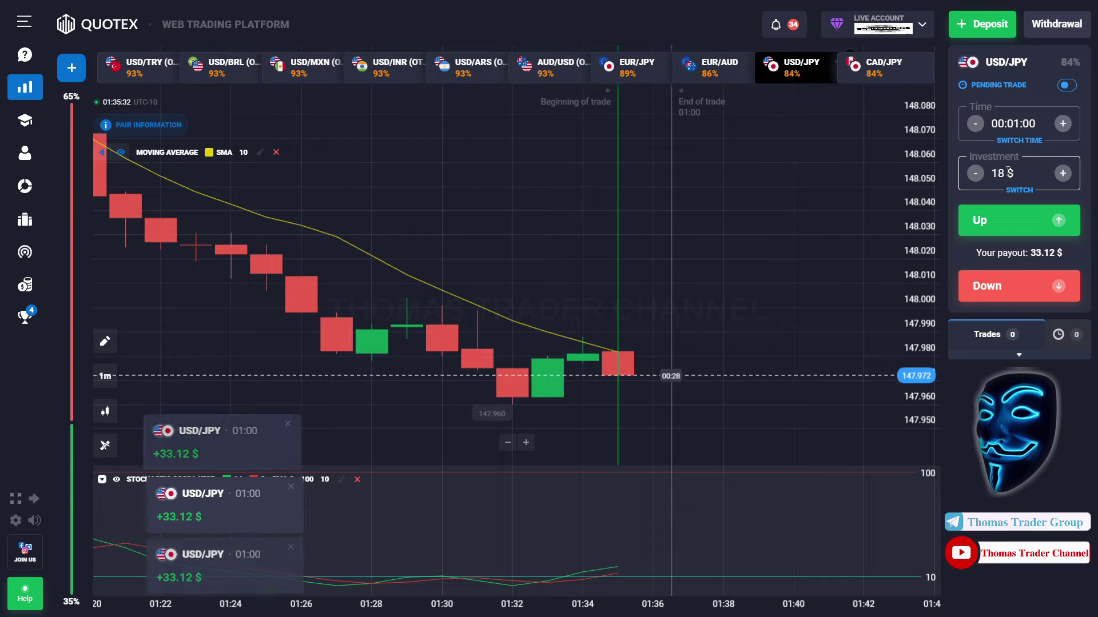
Step: Raise the investment to 33 $ and place another one-minute Down trade on USD/JPY
{"action": "left_click", "coordinate": [1007, 171]}
{"action": "key", "text": "BackSpace"}
{"action": "key", "text": "BackSpace"}
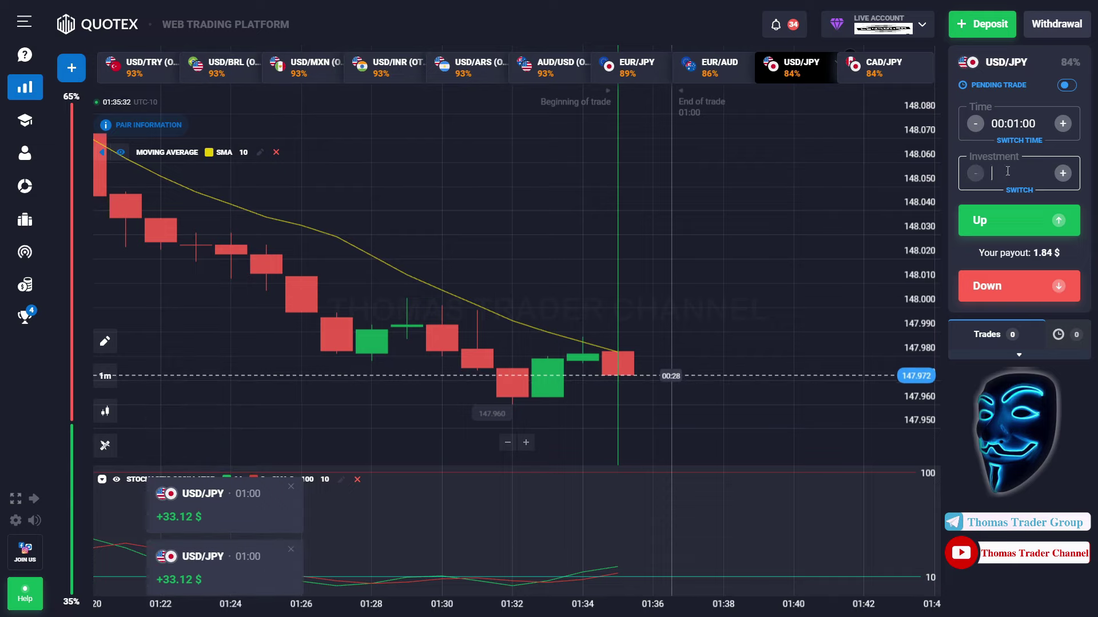
{"action": "type", "text": "33 $"}
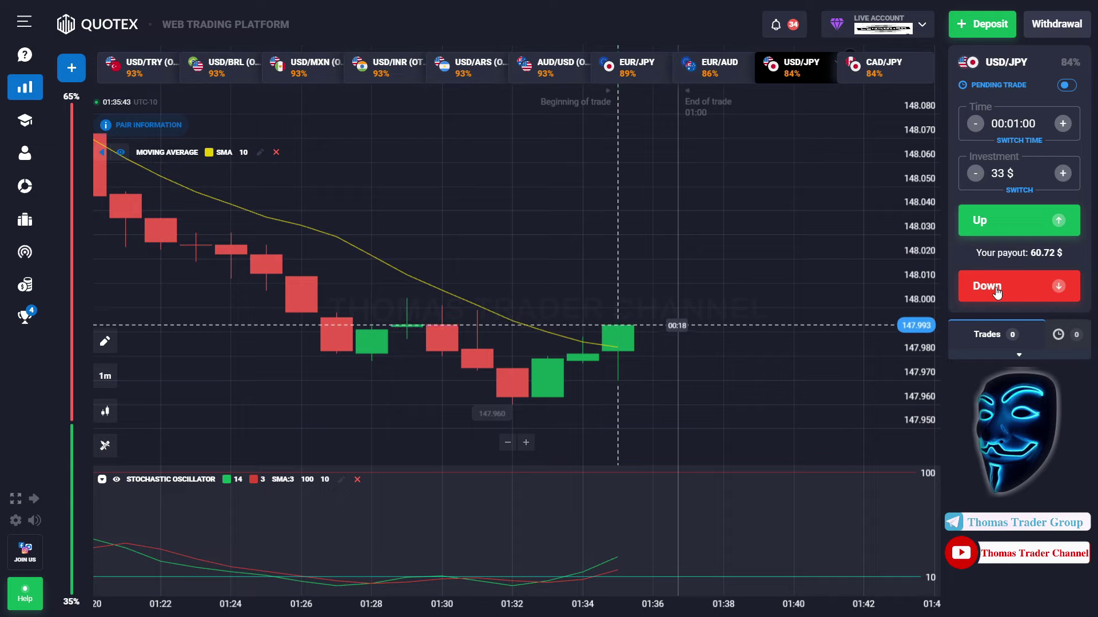
{"action": "left_click", "coordinate": [997, 292]}
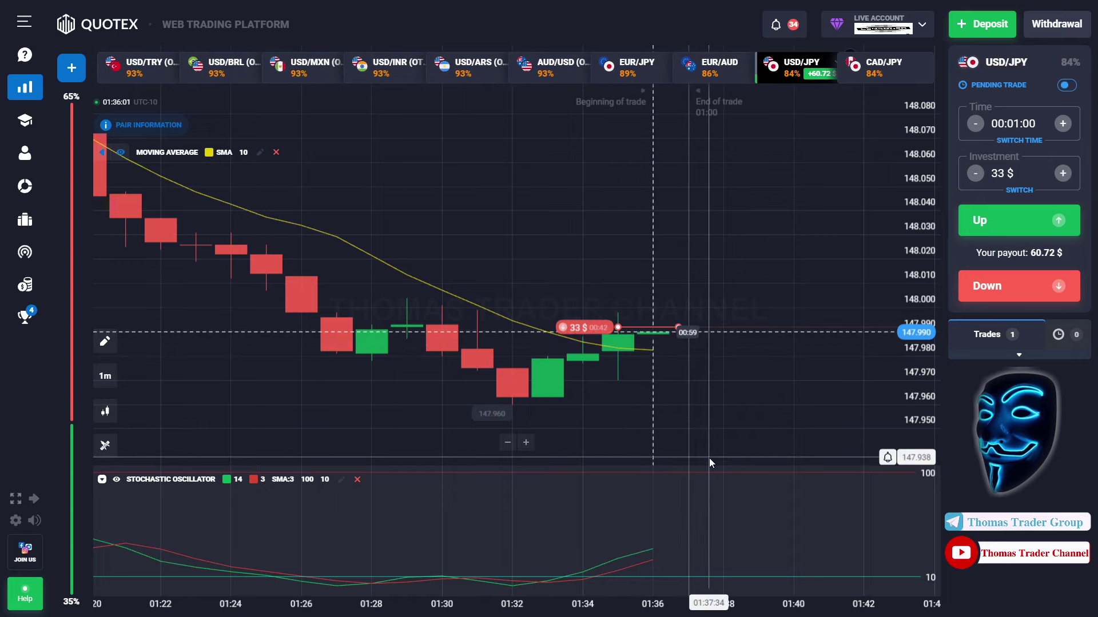
{"action": "left_click_drag", "start_coordinate": [853, 403], "coordinate": [832, 403]}
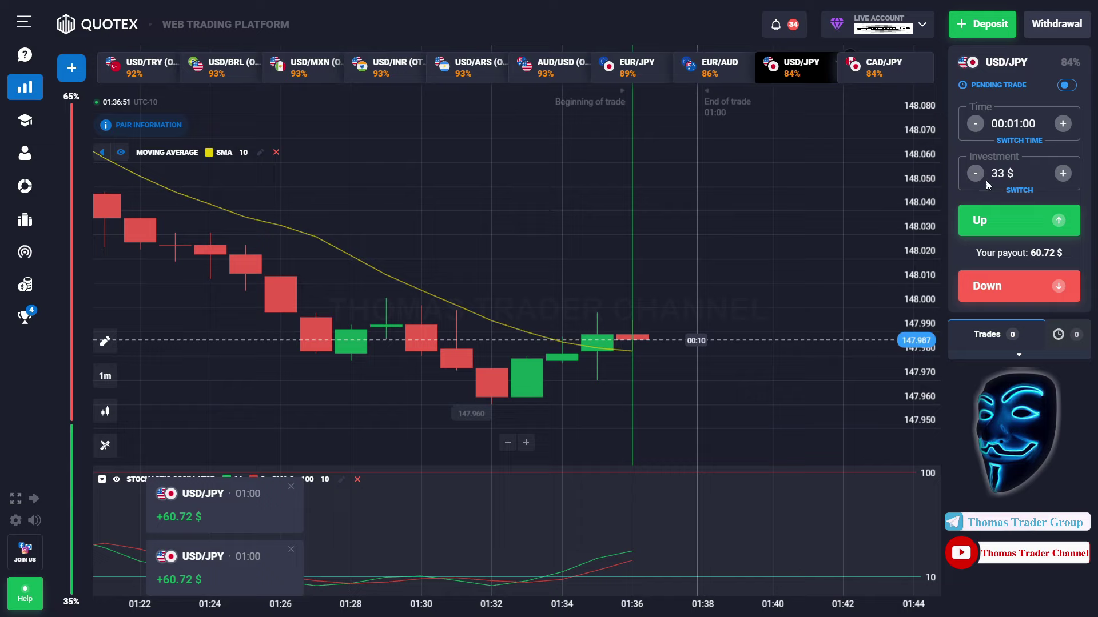
Step: Change the investment to 60 $ and open a one-minute Down trade on USD/JPY
{"action": "key", "text": "BackSpace"}
{"action": "key", "text": "BackSpace"}
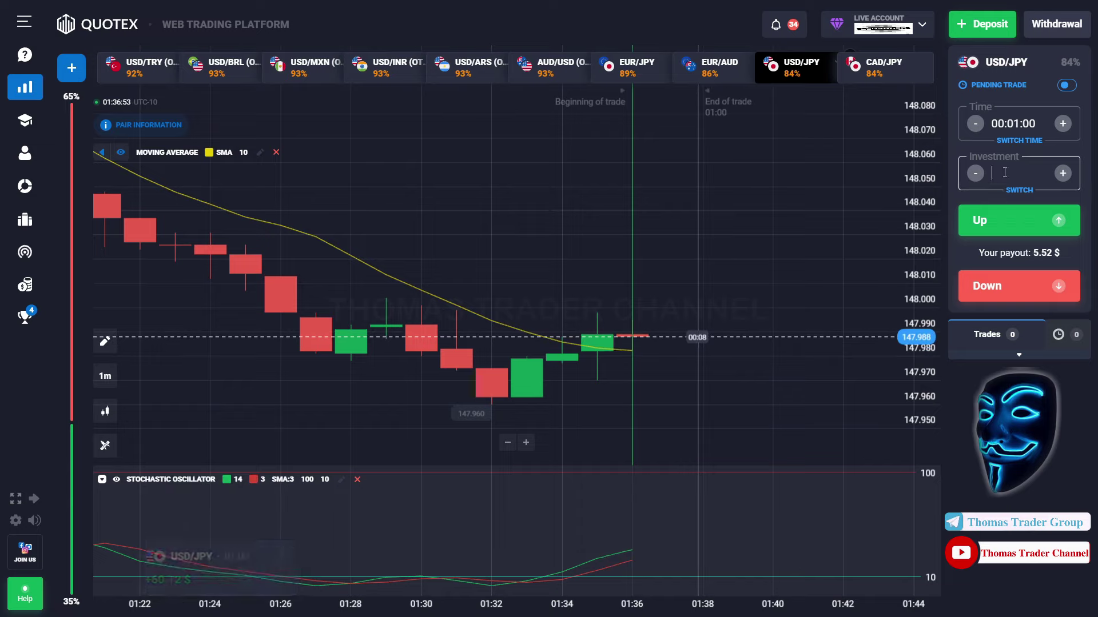
{"action": "type", "text": "60 $"}
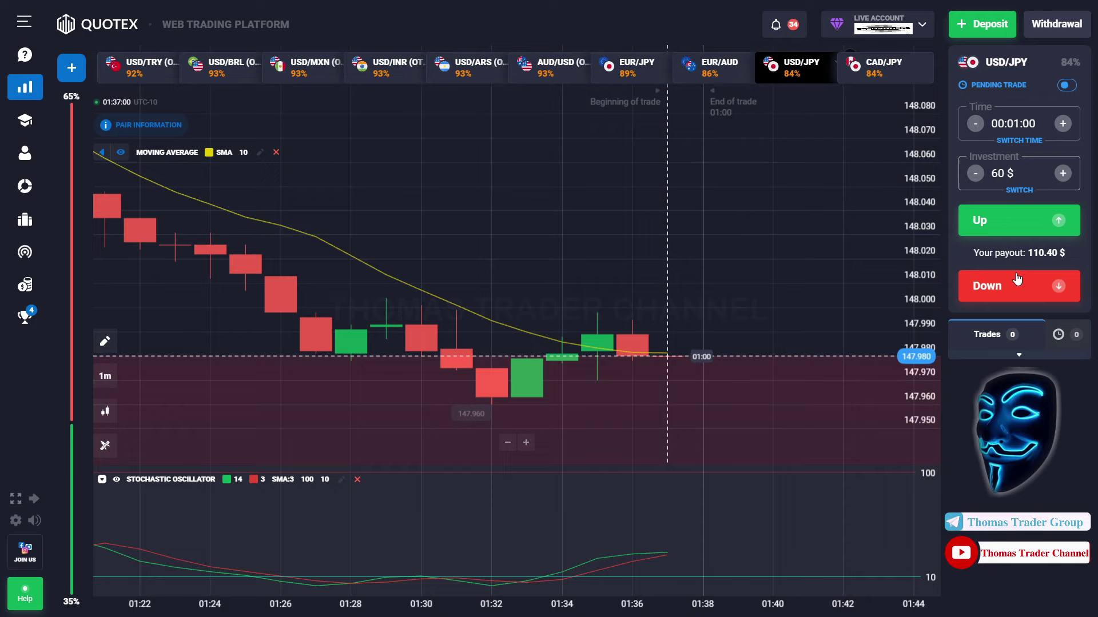
{"action": "left_click", "coordinate": [1016, 279]}
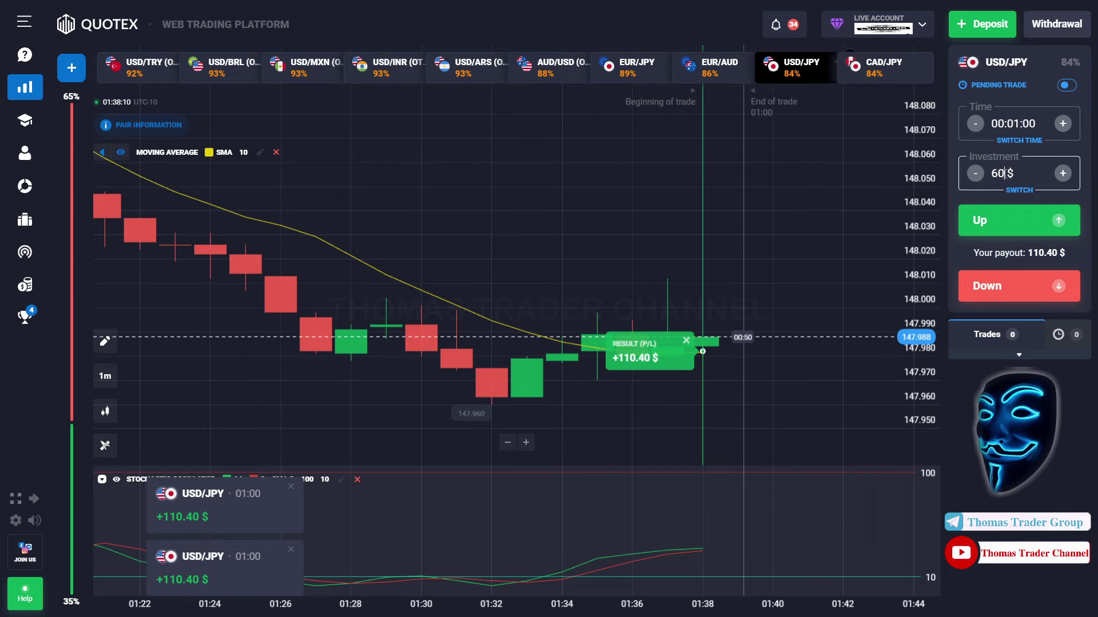
Step: Set the investment to 110 $ and open a one-minute Down trade on USD/JPY
{"action": "key", "text": "BackSpace"}
{"action": "key", "text": "BackSpace"}
{"action": "type", "text": "110"}
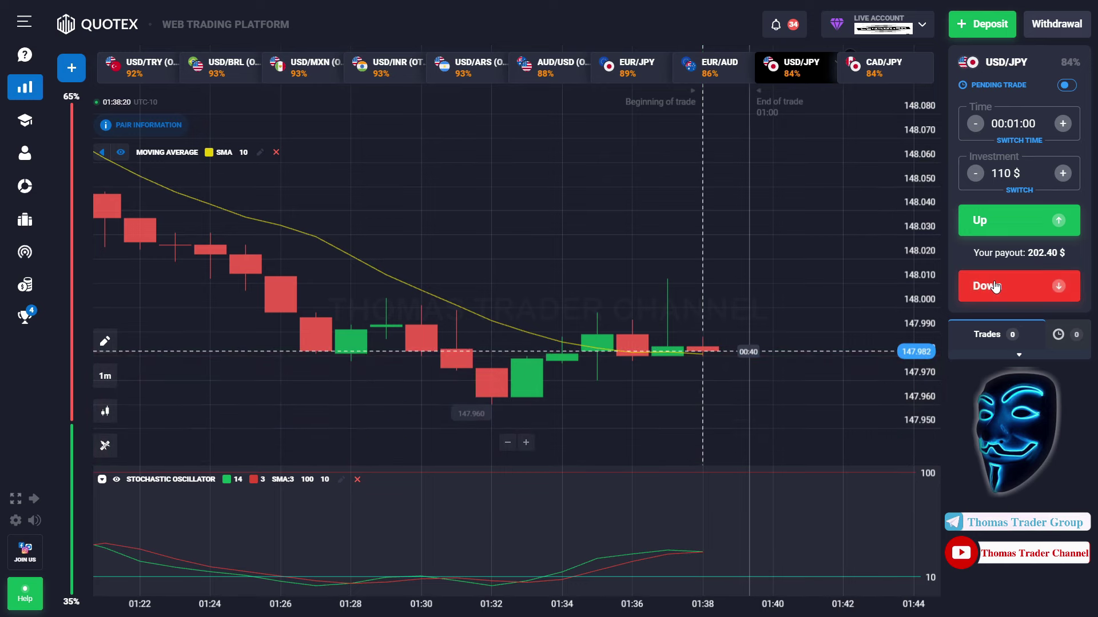
{"action": "left_click", "coordinate": [996, 287]}
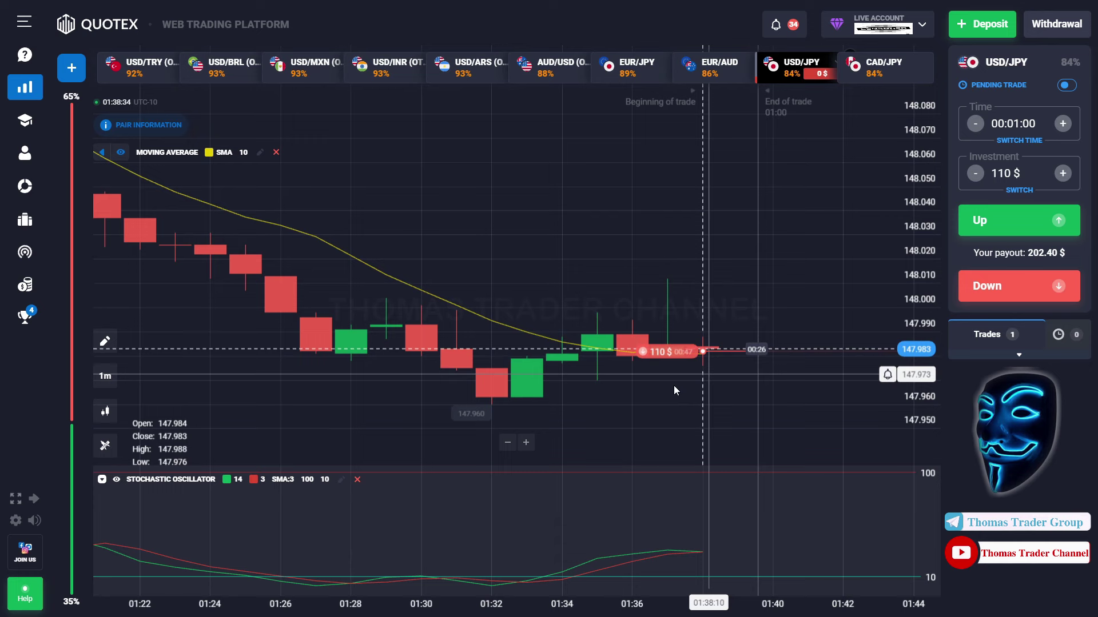
{"action": "left_click_drag", "start_coordinate": [836, 383], "coordinate": [777, 385]}
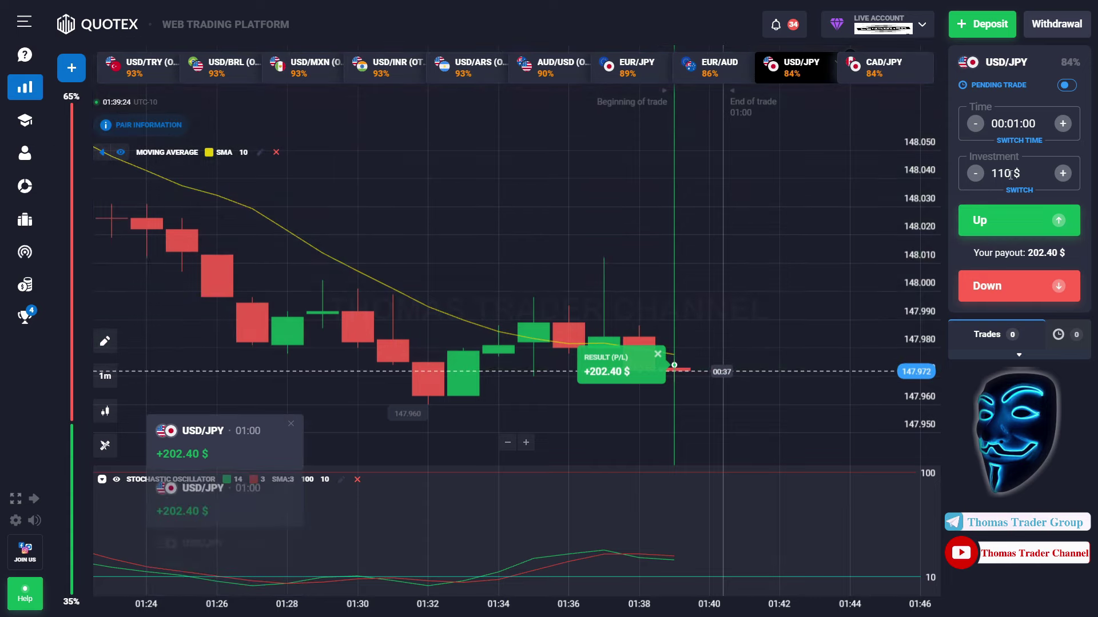
Step: Set the investment to 202 $ and place a one-minute Down trade on USD/MXN (OTC)
{"action": "left_click", "coordinate": [1009, 174]}
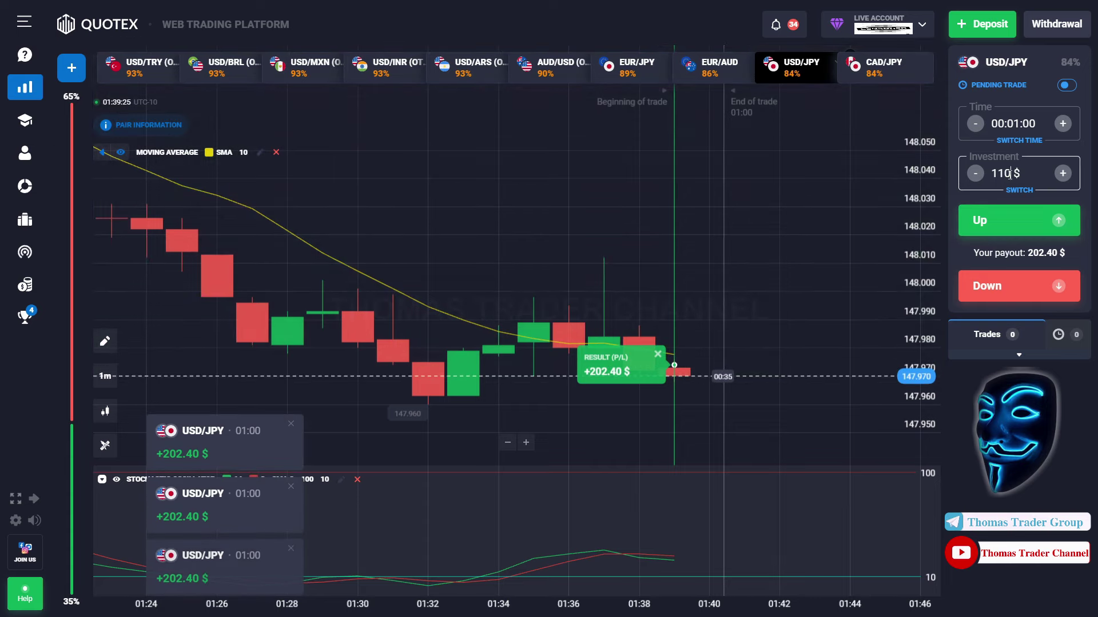
{"action": "key", "text": "BackSpace"}
{"action": "key", "text": "BackSpace"}
{"action": "key", "text": "BackSpace"}
{"action": "type", "text": "202"}
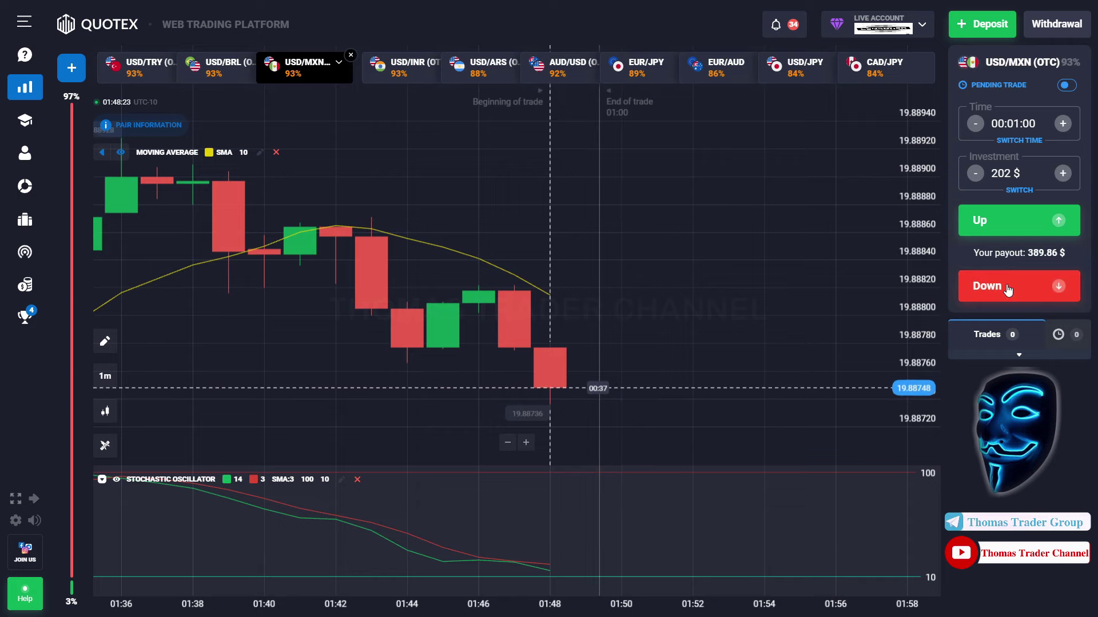
{"action": "left_click", "coordinate": [1008, 290]}
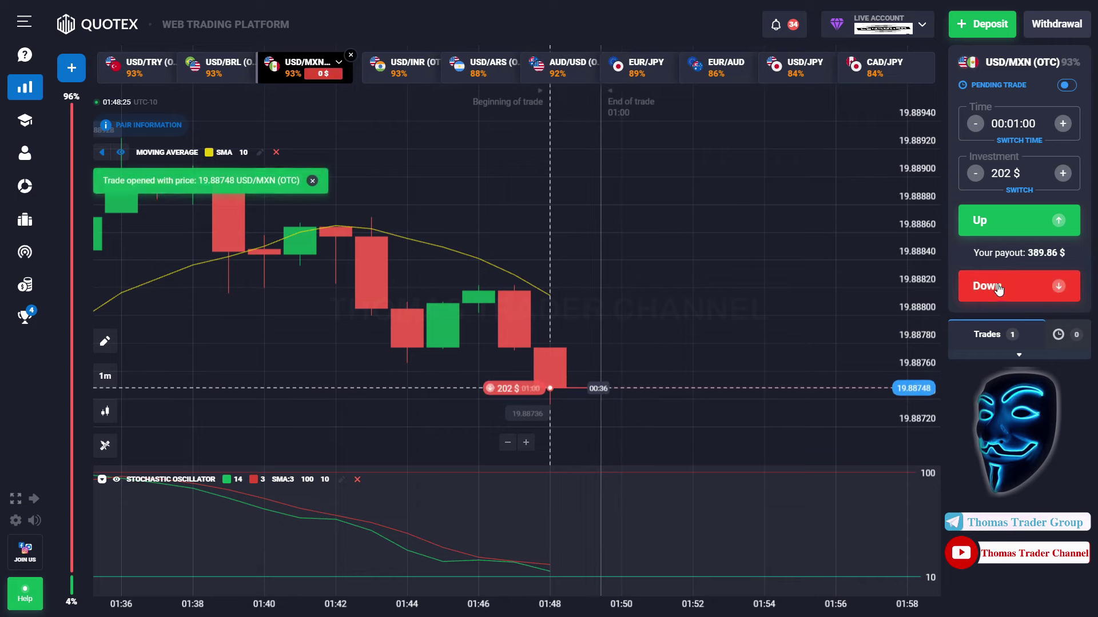
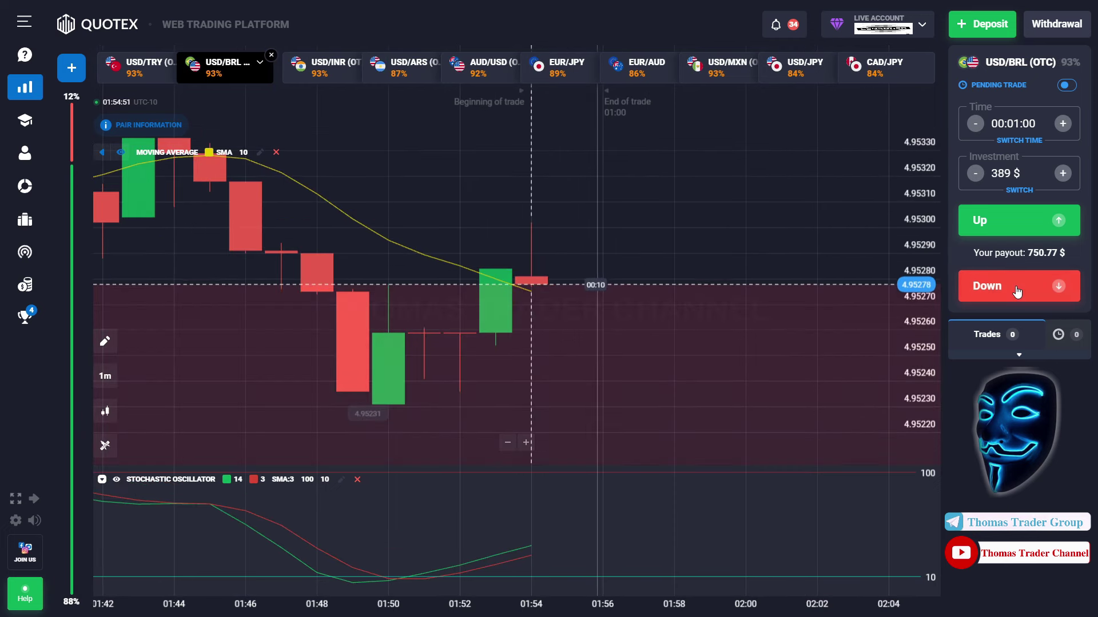
Step: Place two consecutive one-minute Down trades of 389 $ each on USD/BRL (OTC)
{"action": "left_click", "coordinate": [1017, 293]}
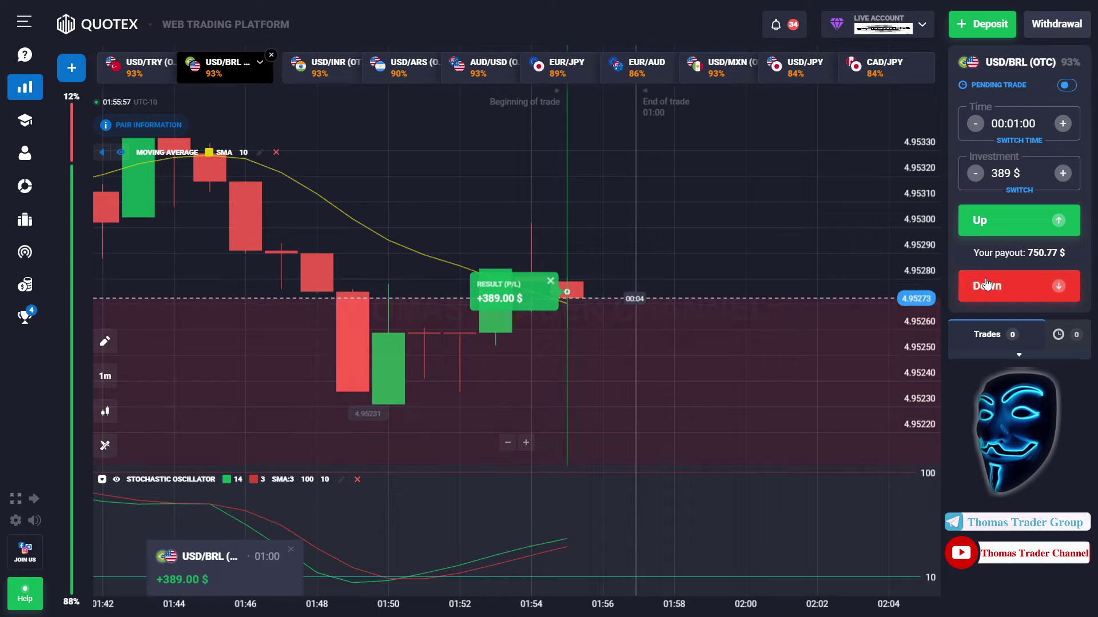
{"action": "left_click", "coordinate": [986, 283]}
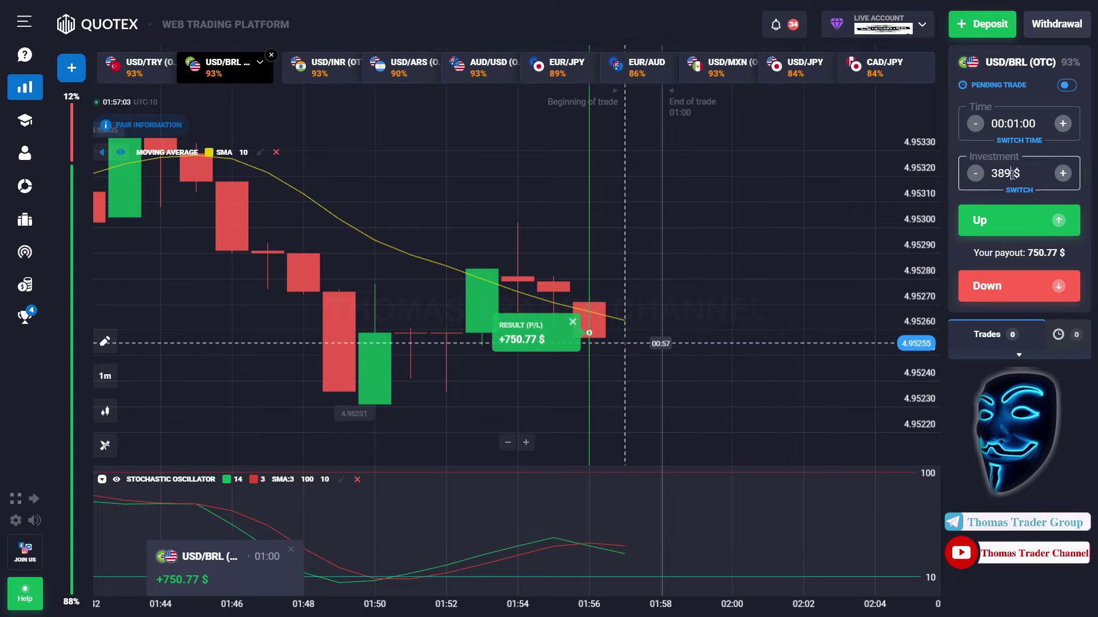
Step: Set the investment to 750 $ and place a one-minute Down trade on USD/TRY (OTC)
{"action": "key", "text": "BackSpace"}
{"action": "key", "text": "BackSpace"}
{"action": "key", "text": "BackSpace"}
{"action": "type", "text": "750"}
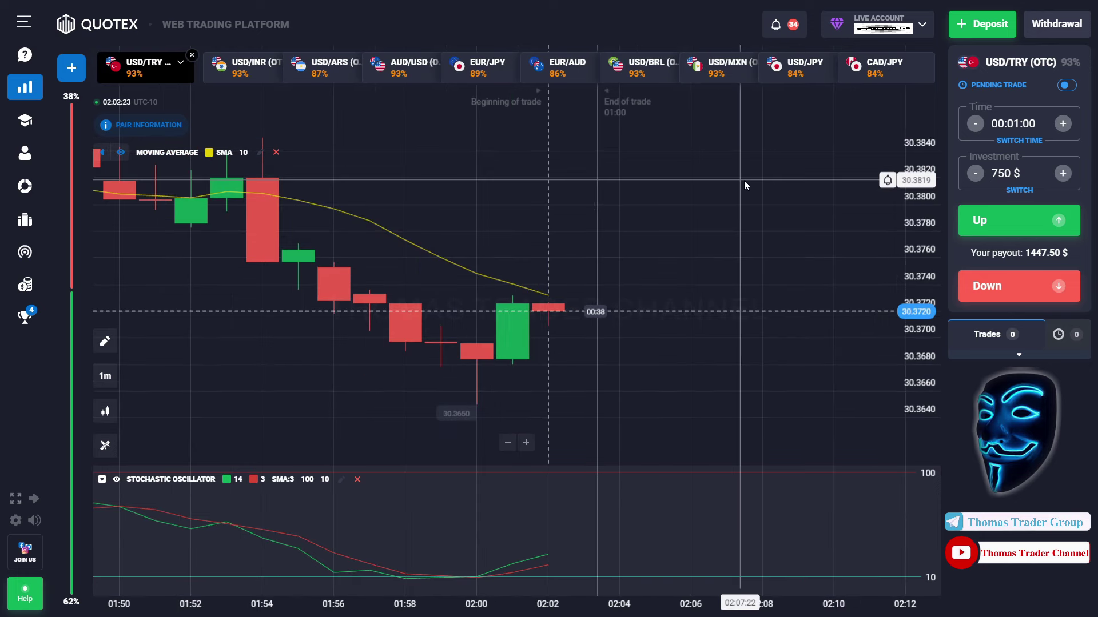
{"action": "left_click", "coordinate": [1026, 282]}
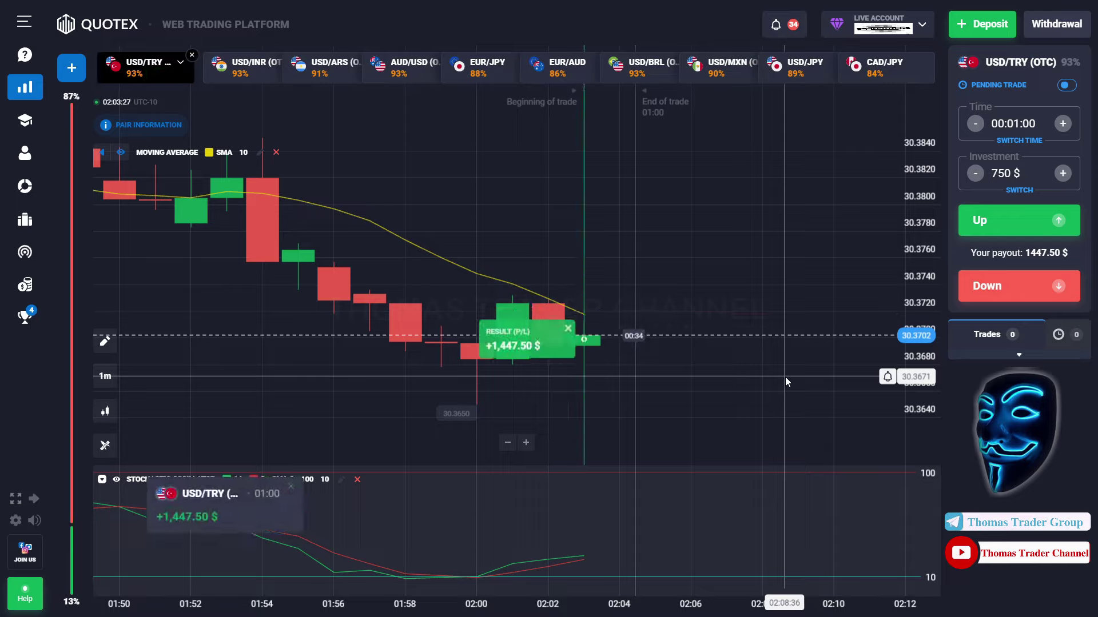
Step: Set the investment to 1,447 $ and place a one-minute Down trade on EUR/AUD
{"action": "left_click", "coordinate": [1011, 171]}
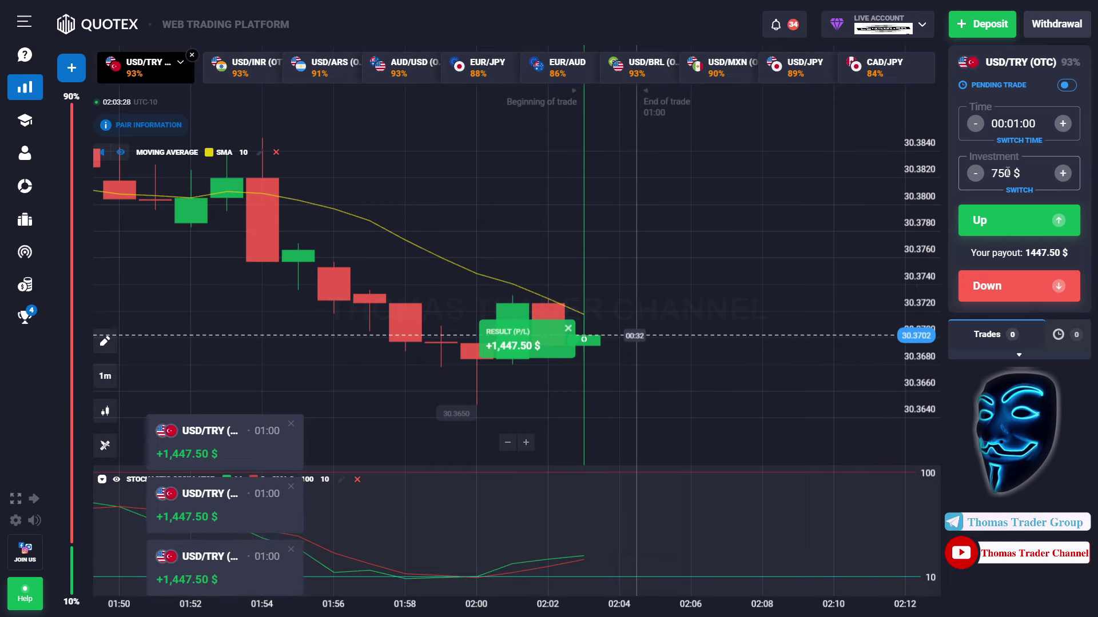
{"action": "key", "text": "BackSpace"}
{"action": "key", "text": "BackSpace"}
{"action": "key", "text": "BackSpace"}
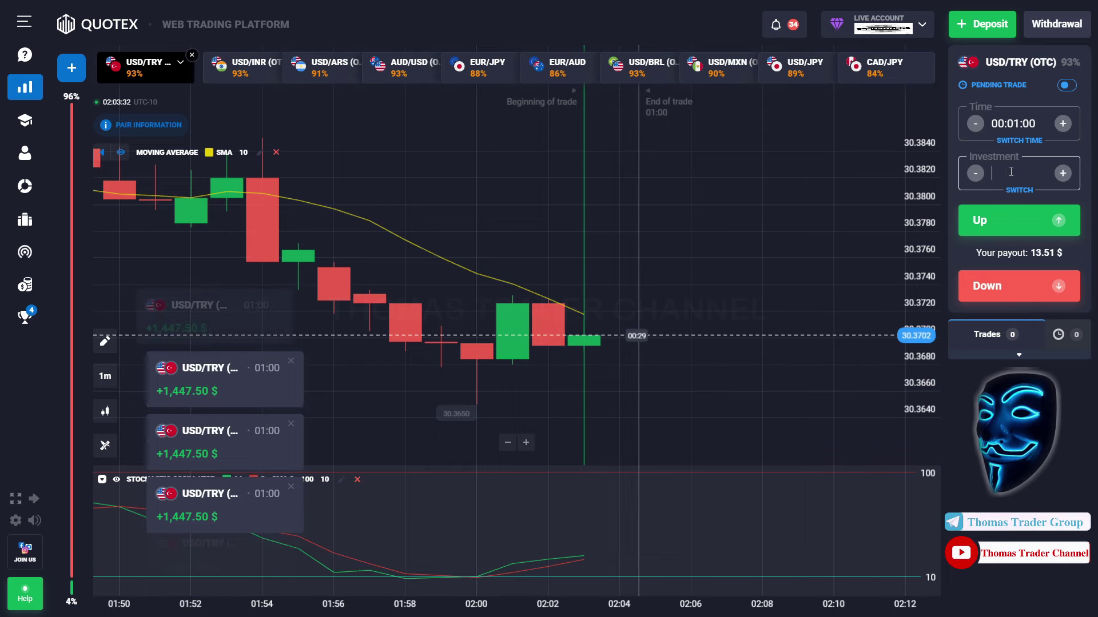
{"action": "type", "text": "14"}
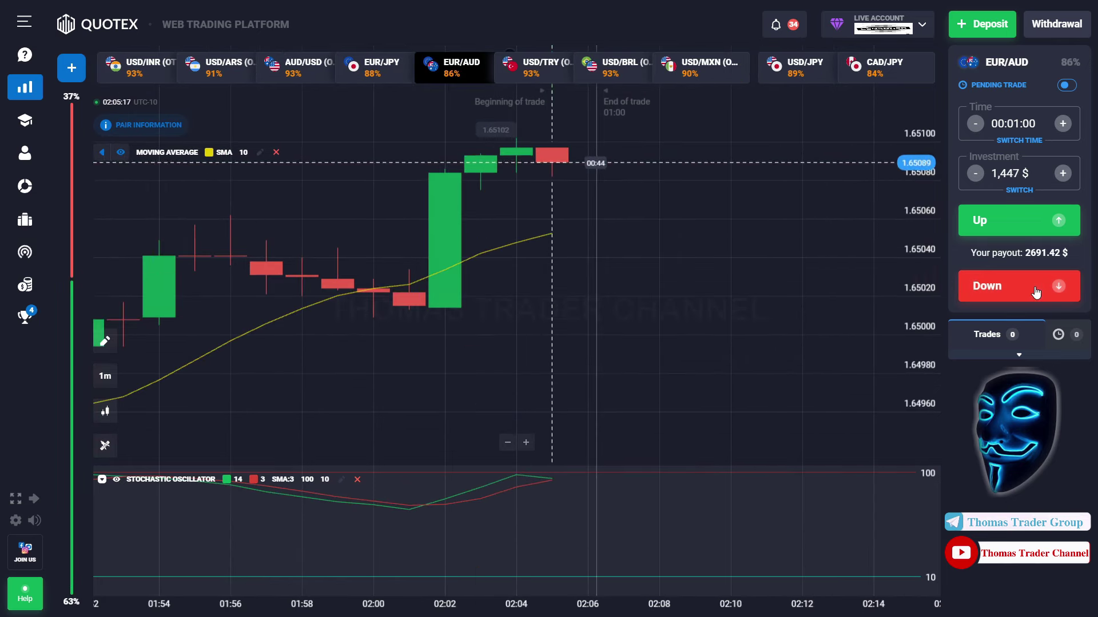
{"action": "left_click", "coordinate": [1036, 293]}
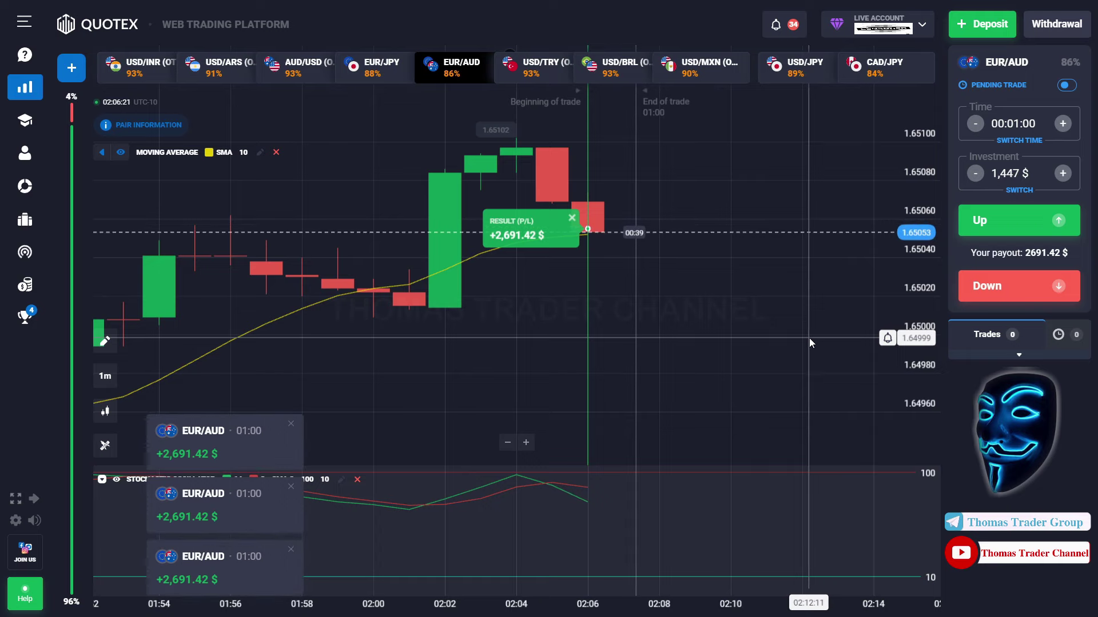
Step: Set the investment to 2,691 $ and place a one-minute Up trade on EUR/JPY
{"action": "left_click", "coordinate": [1019, 174]}
{"action": "key", "text": "BackSpace"}
{"action": "key", "text": "BackSpace"}
{"action": "key", "text": "BackSpace"}
{"action": "key", "text": "BackSpace"}
{"action": "key", "text": "BackSpace"}
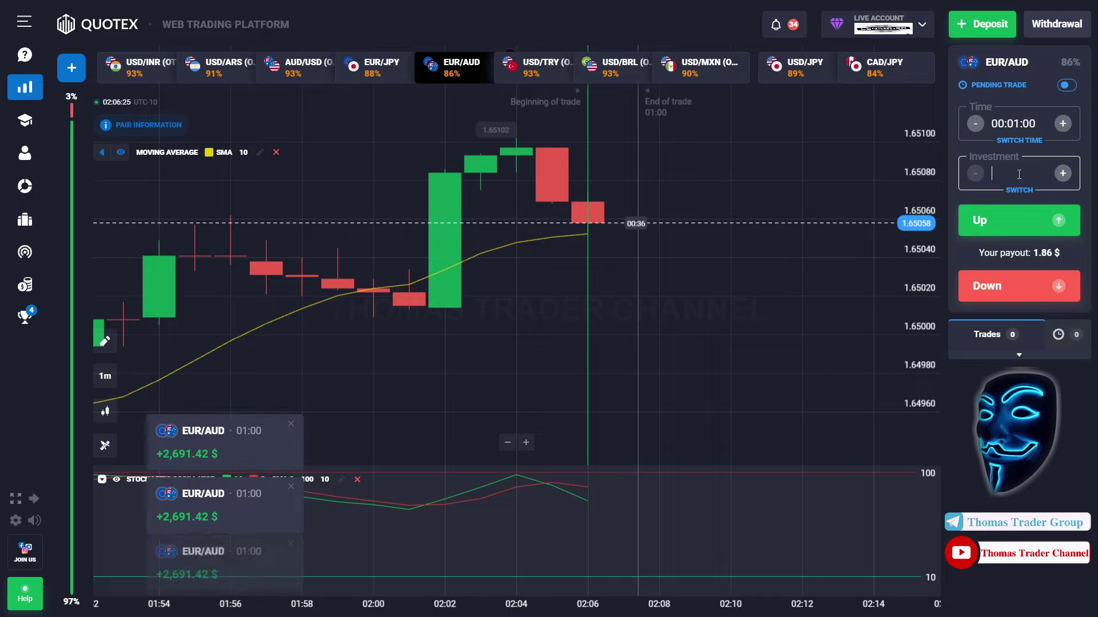
{"action": "type", "text": "26"}
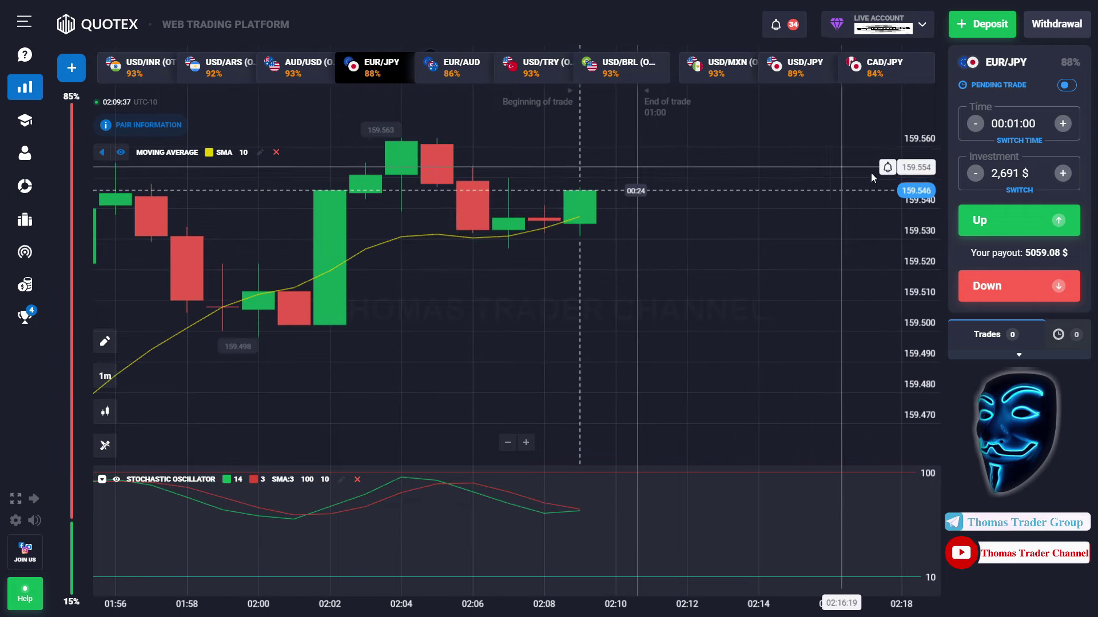
{"action": "left_click", "coordinate": [1008, 224]}
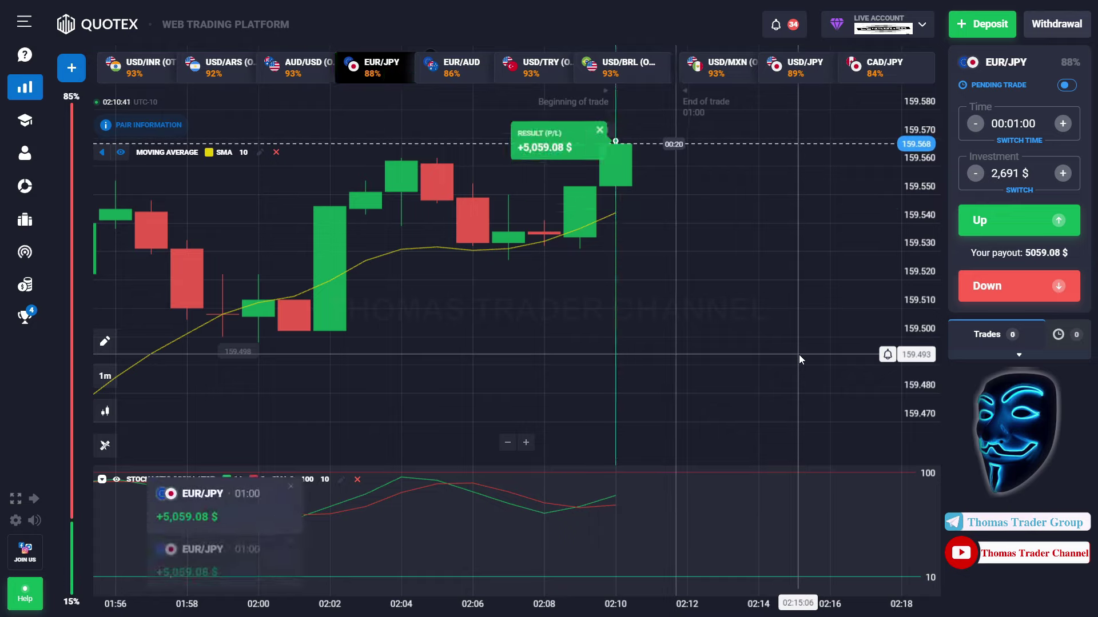
Step: Try to set the investment on EUR/JPY to 5,000 $
{"action": "left_click", "coordinate": [1019, 173]}
{"action": "key", "text": "BackSpace"}
{"action": "key", "text": "BackSpace"}
{"action": "key", "text": "BackSpace"}
{"action": "key", "text": "BackSpace"}
{"action": "type", "text": "5000"}
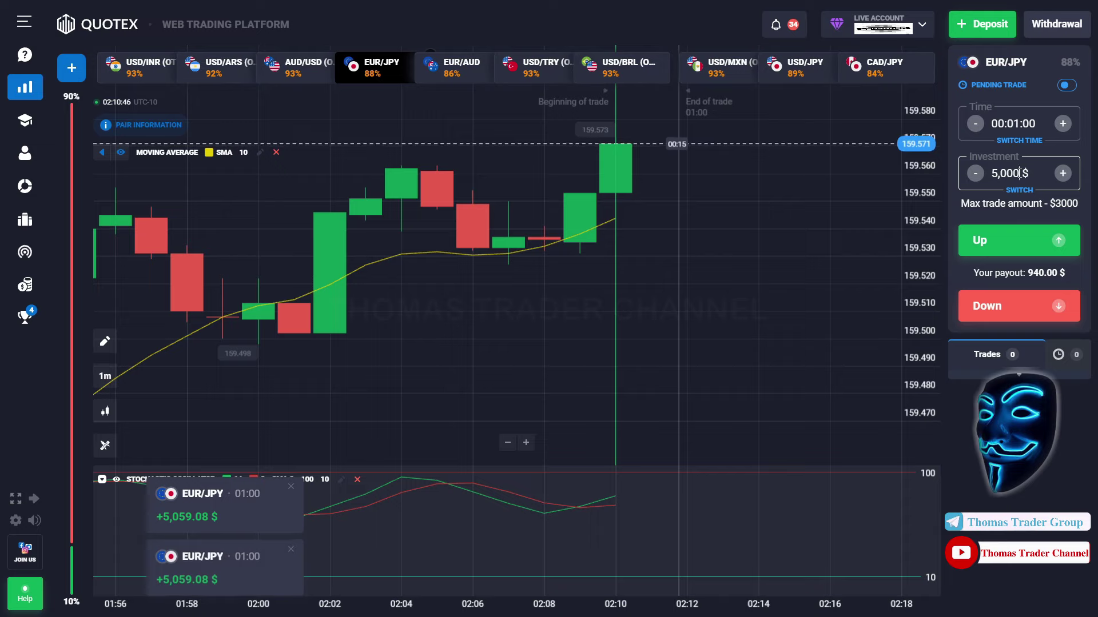
Step: Set the investment to 1,000 $
{"action": "key", "text": "BackSpace"}
{"action": "key", "text": "BackSpace"}
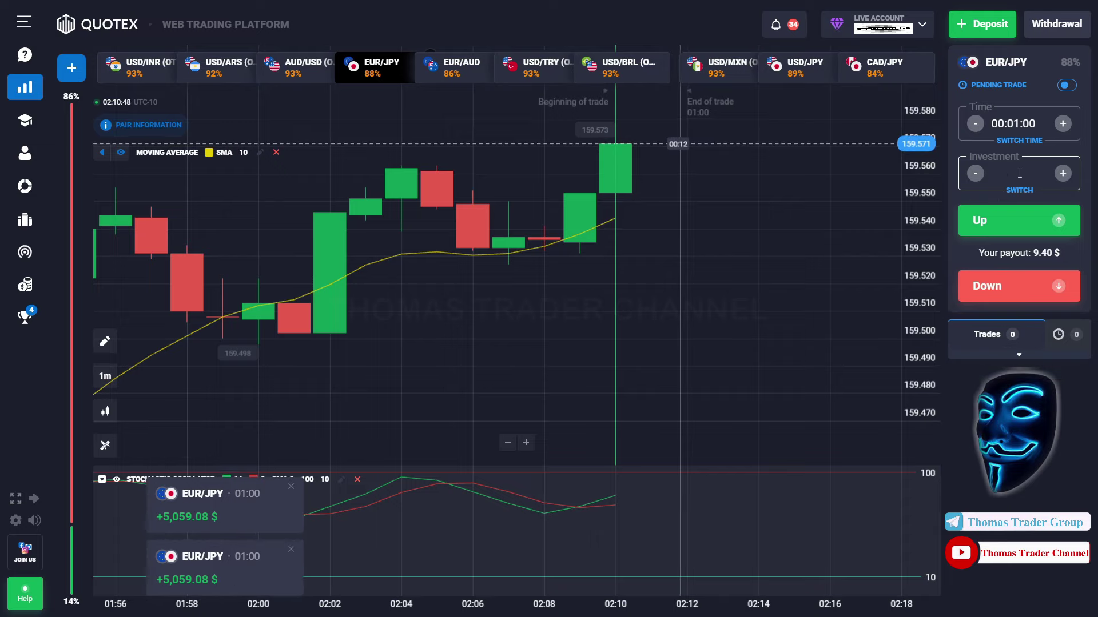
{"action": "type", "text": "100"}
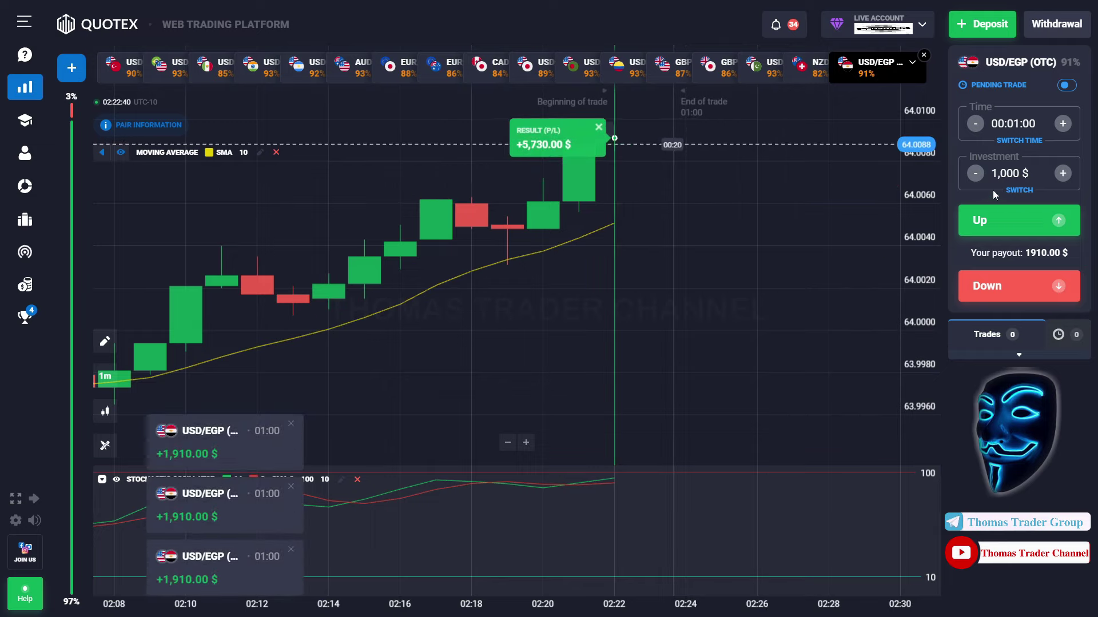
Step: Replace the investment amount with 955 $
{"action": "key", "text": "BackSpace"}
{"action": "key", "text": "BackSpace"}
{"action": "key", "text": "BackSpace"}
{"action": "key", "text": "BackSpace"}
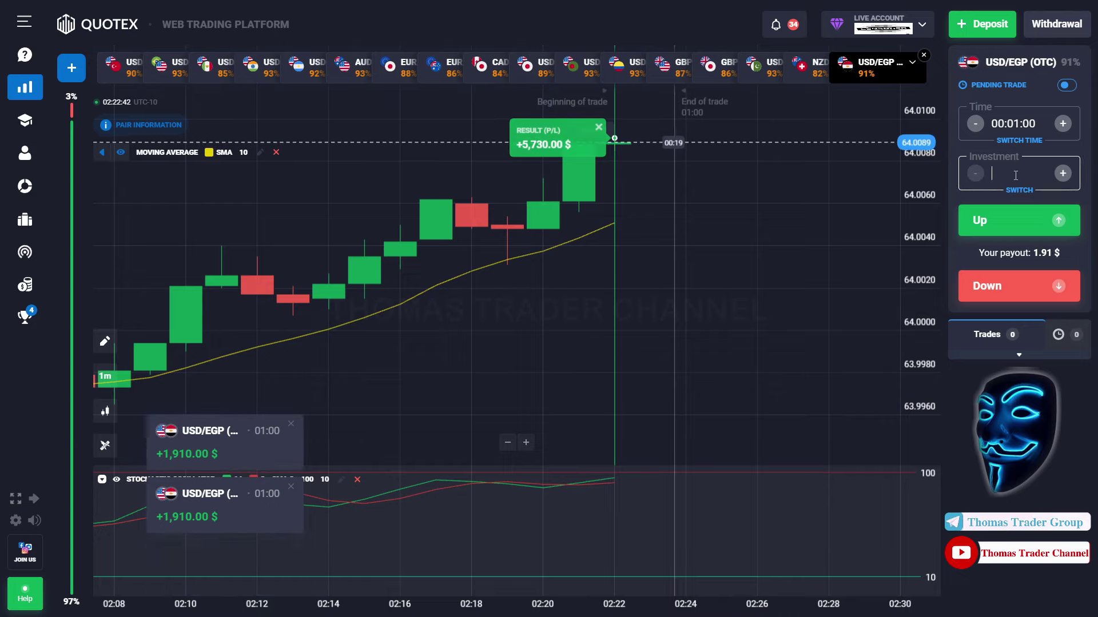
{"action": "type", "text": "955 $"}
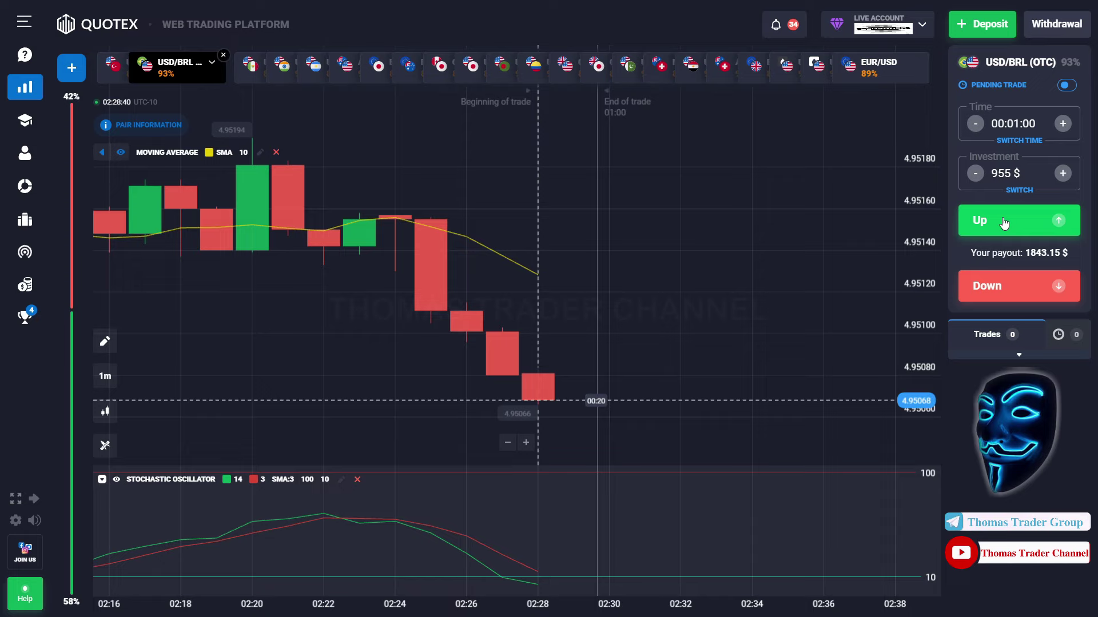
Step: Place eleven one-minute Up trades of 955 $ each on USD/BRL (OTC) in quick succession
{"action": "left_click", "coordinate": [1004, 222]}
{"action": "left_click", "coordinate": [1003, 222]}
{"action": "left_click", "coordinate": [1003, 222]}
{"action": "left_click", "coordinate": [1004, 222]}
{"action": "left_click", "coordinate": [1004, 223]}
{"action": "left_click", "coordinate": [1004, 223]}
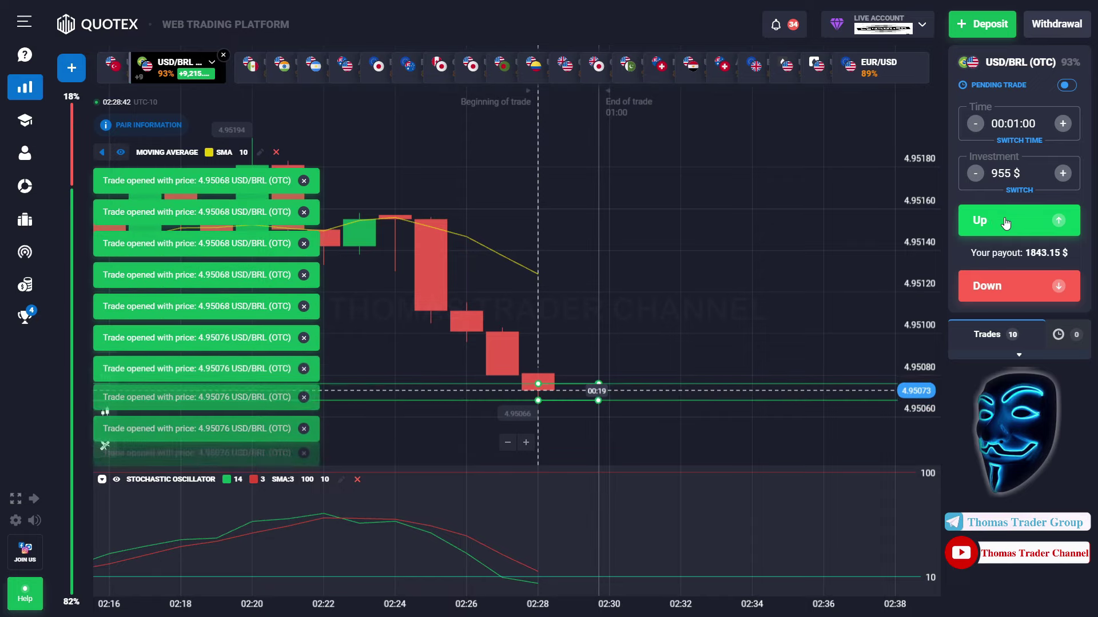
{"action": "left_click", "coordinate": [1005, 223]}
{"action": "left_click", "coordinate": [1005, 223]}
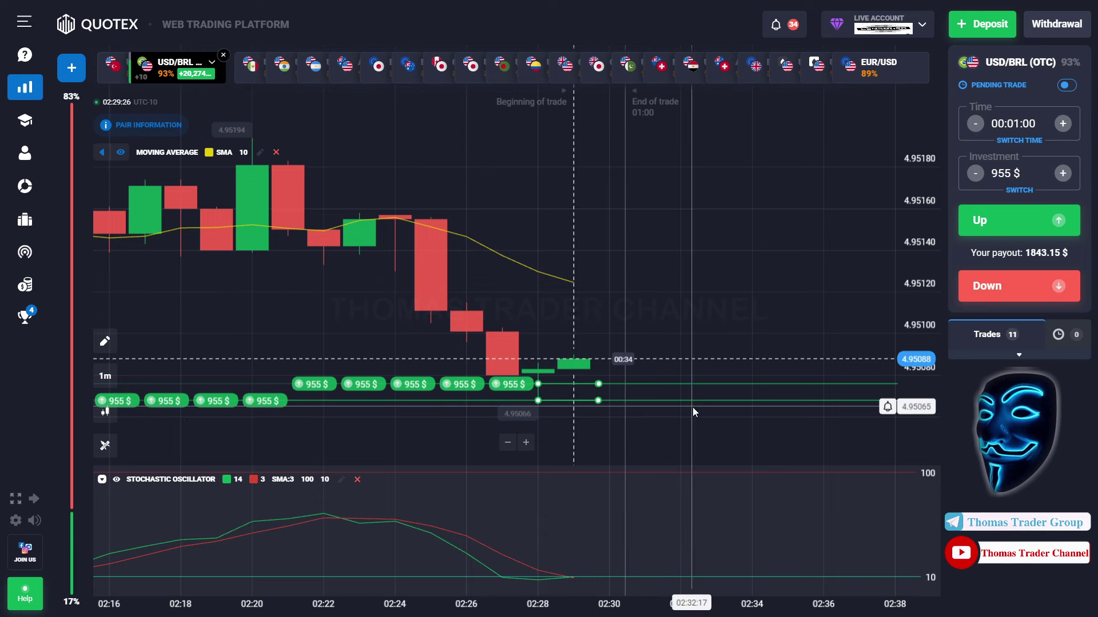
Step: Expand the trades list to review the closed USD/BRL (OTC) trades
{"action": "left_click_drag", "start_coordinate": [860, 372], "coordinate": [849, 372]}
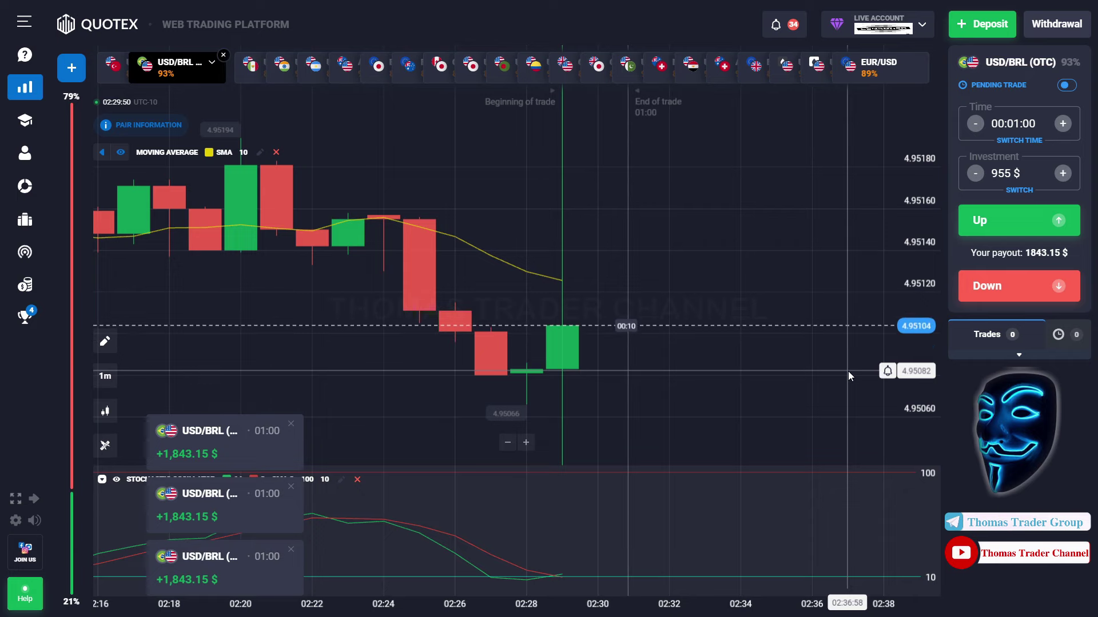
{"action": "left_click", "coordinate": [1005, 357]}
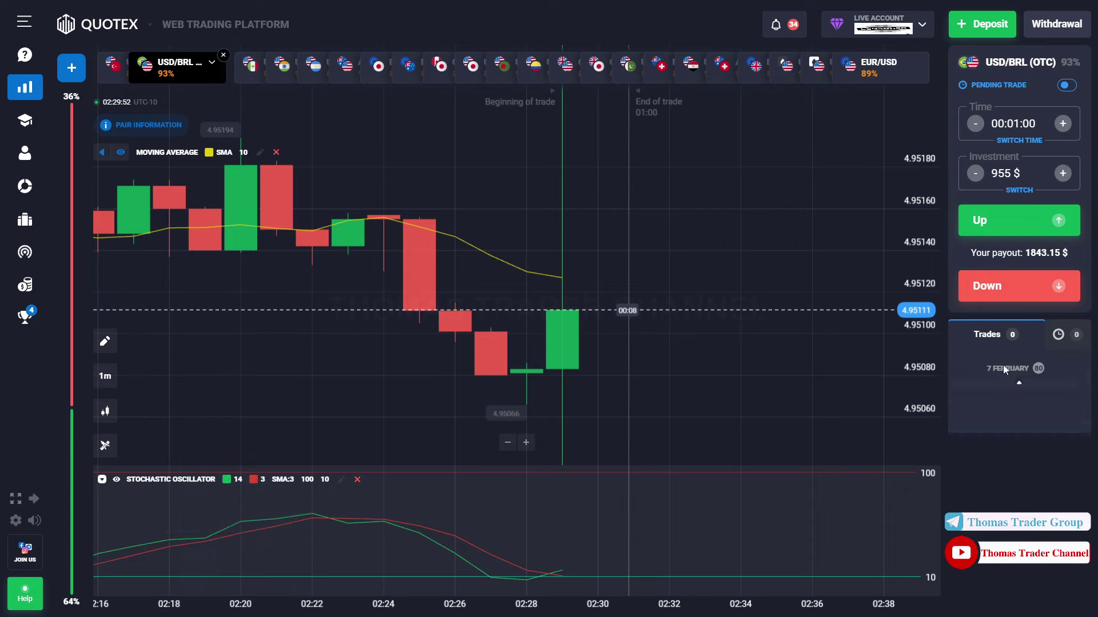